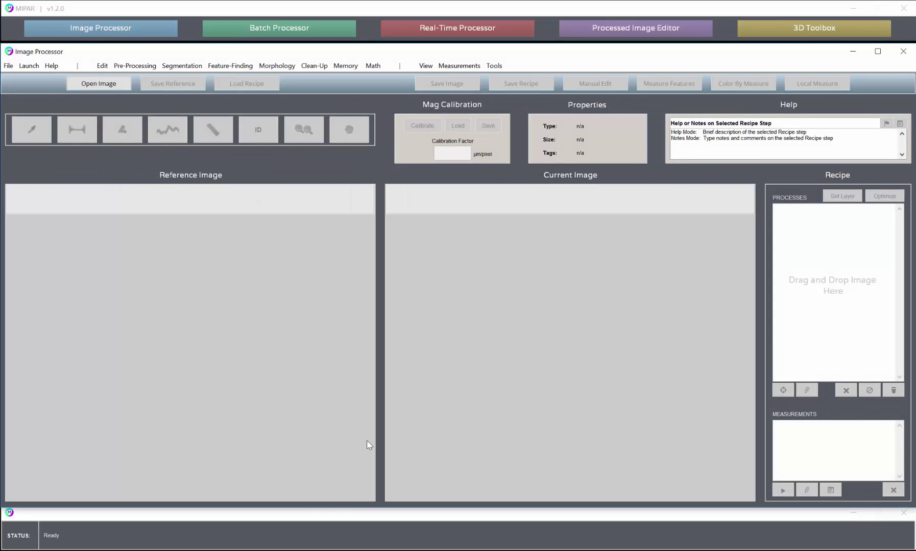
Drag a431 ORIGINAL.png from the B010 - GenericCell3 folder into MIPAR's Image Processor.
{"action": "key", "text": "alt+Tab"}
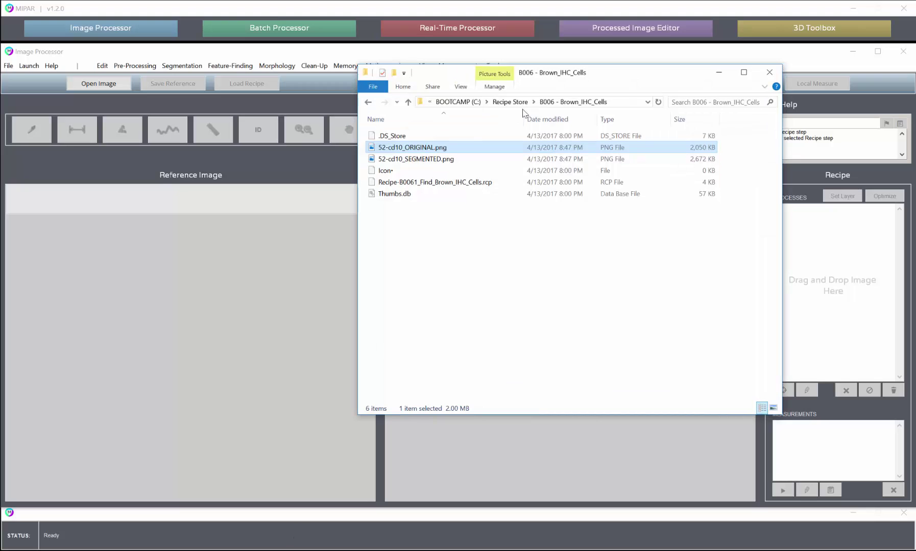
{"action": "left_click", "coordinate": [521, 103]}
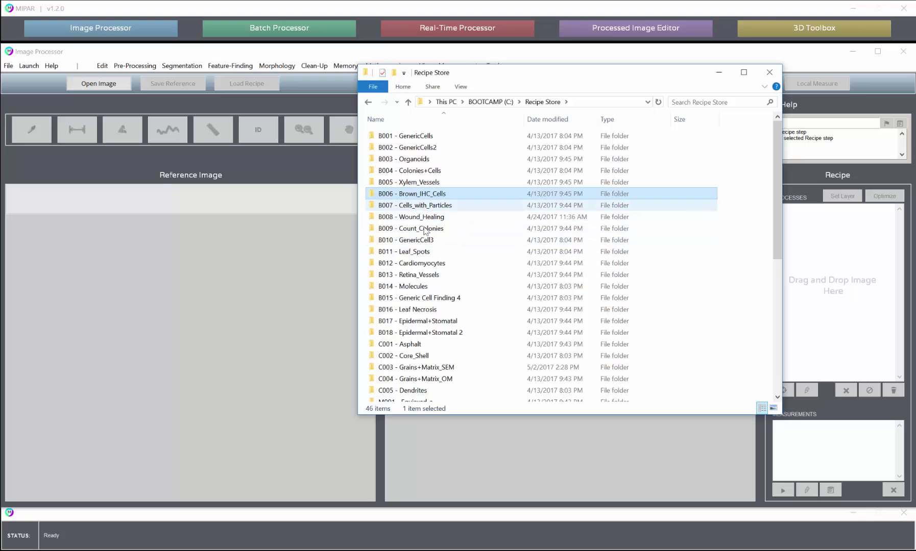
{"action": "scroll", "coordinate": [425, 231], "scroll_direction": "down", "scroll_amount": 1}
{"action": "left_click", "coordinate": [432, 212]}
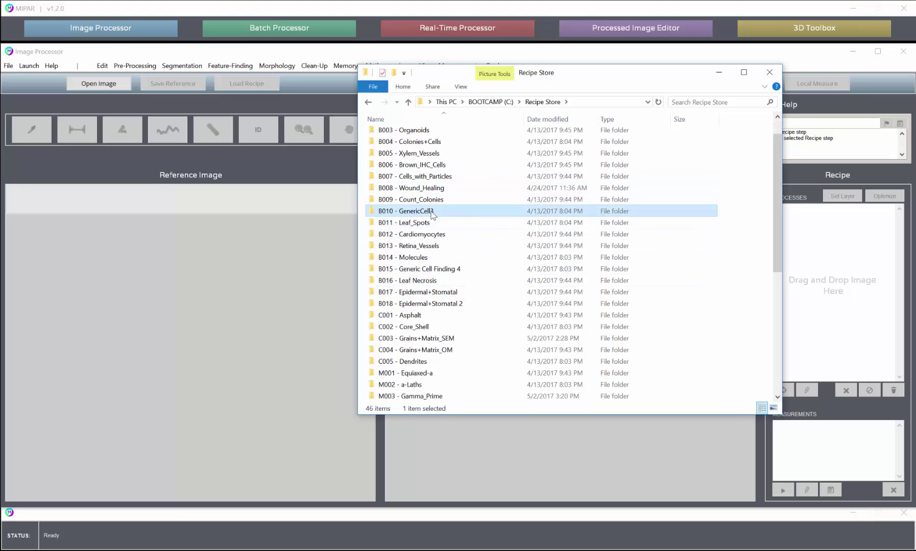
{"action": "double_click", "coordinate": [432, 212]}
{"action": "left_click", "coordinate": [453, 151]}
{"action": "left_click_drag", "start_coordinate": [454, 150], "coordinate": [817, 288]}
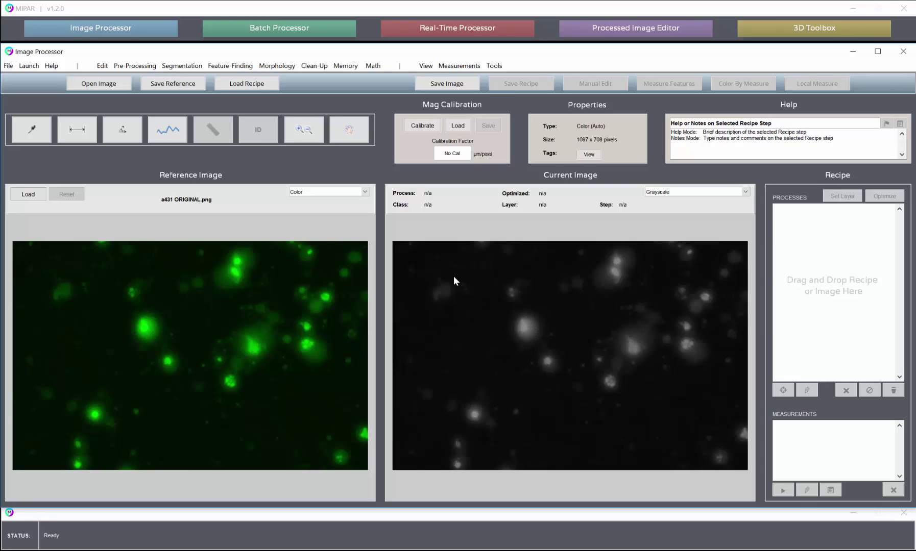
Load and run Recipe-B0101_FindCells.rcp to segment the cells.
{"action": "left_click", "coordinate": [254, 84]}
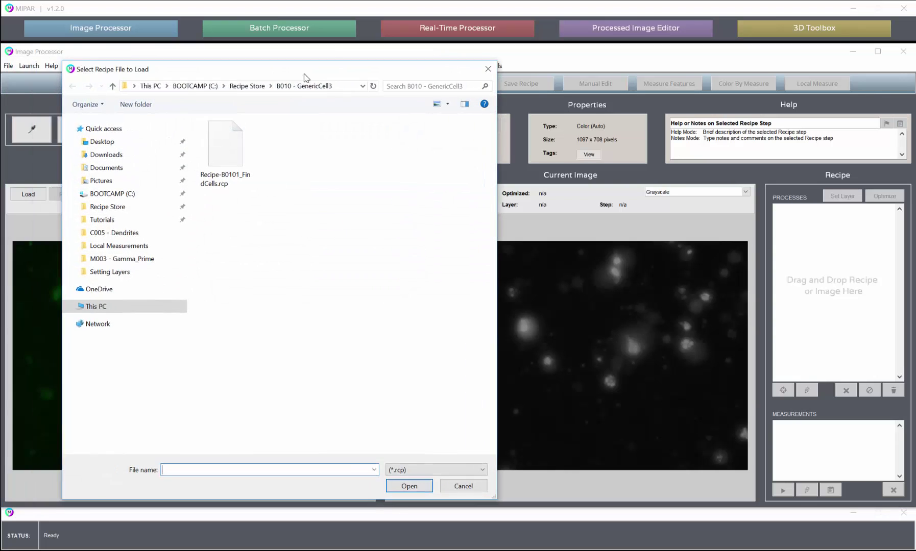
{"action": "double_click", "coordinate": [233, 162]}
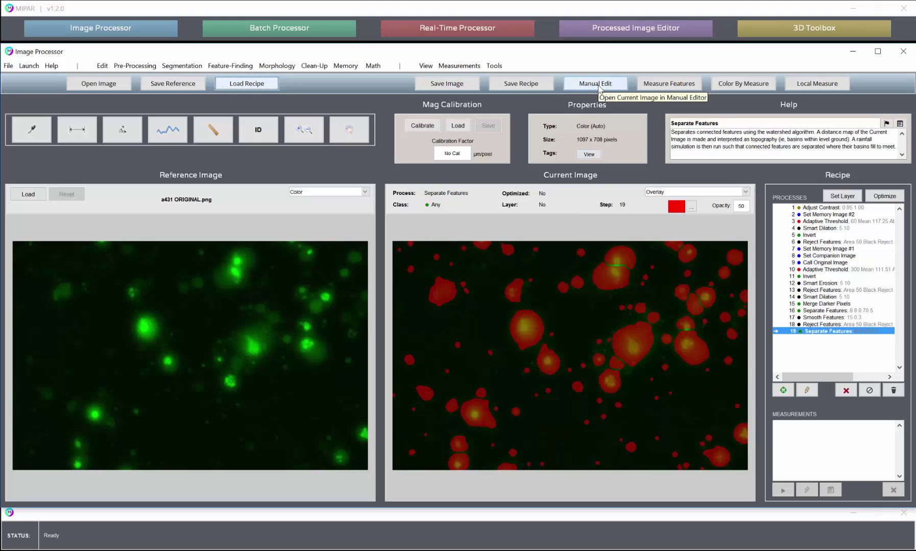
{"action": "left_click", "coordinate": [669, 84]}
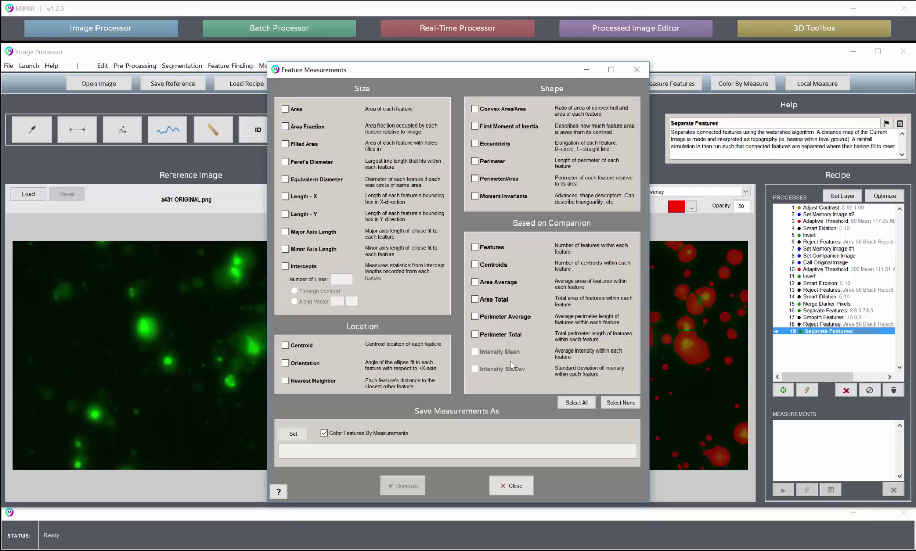
{"action": "left_click", "coordinate": [513, 488]}
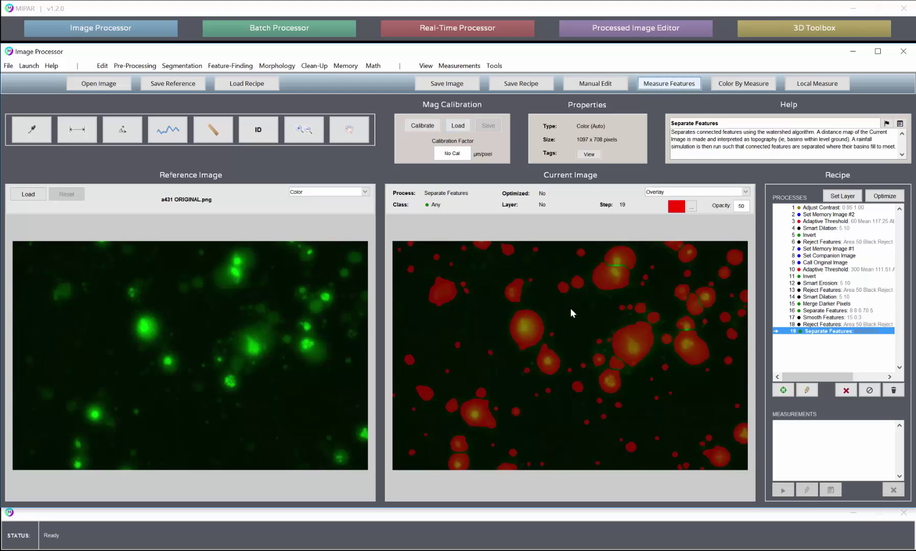
Append a Set Memory Image #1 step storing the segmented cell image.
{"action": "left_click", "coordinate": [343, 66]}
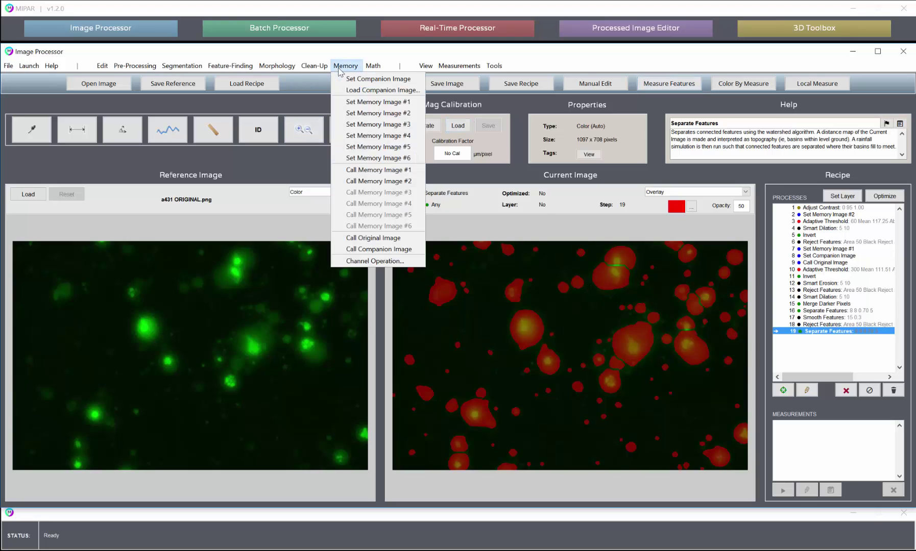
{"action": "left_click", "coordinate": [381, 102]}
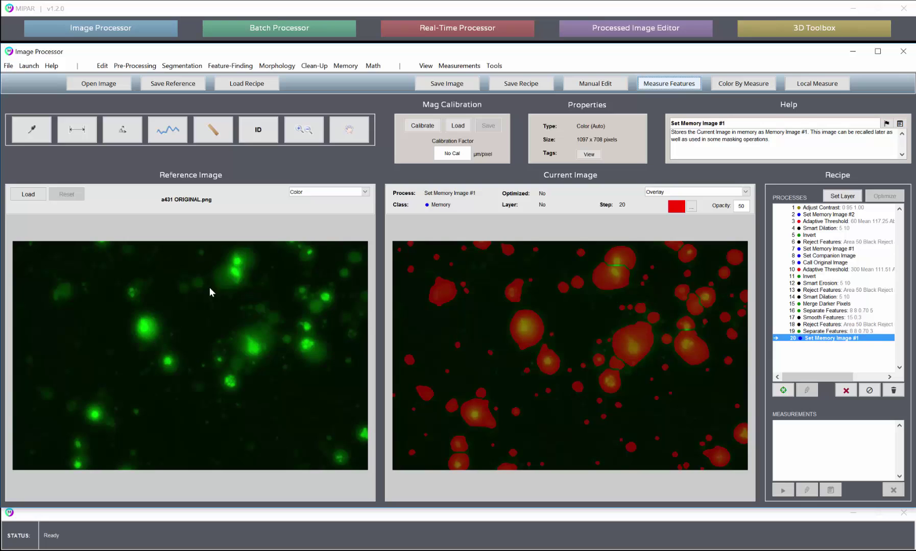
Show the reference image in grayscale, preview channels r, g and b, then return to auto.
{"action": "left_click", "coordinate": [302, 193]}
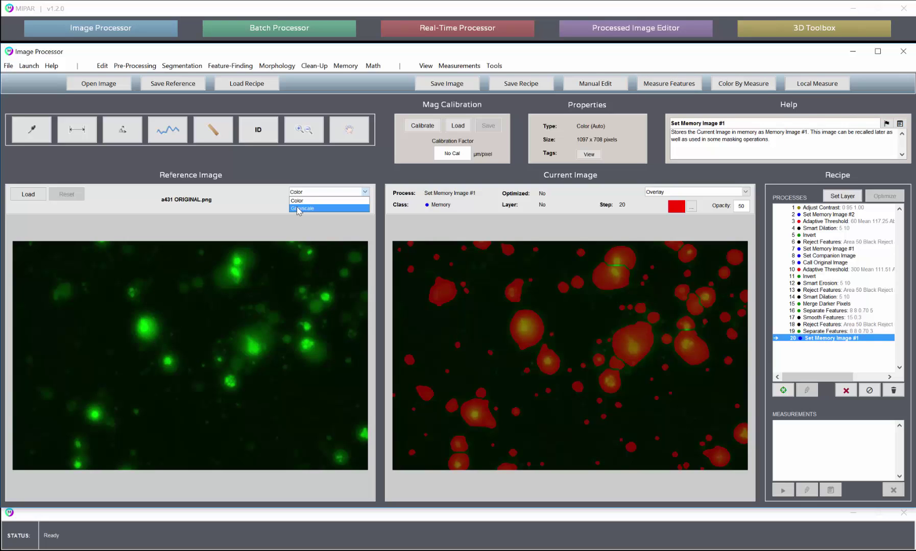
{"action": "left_click", "coordinate": [299, 209]}
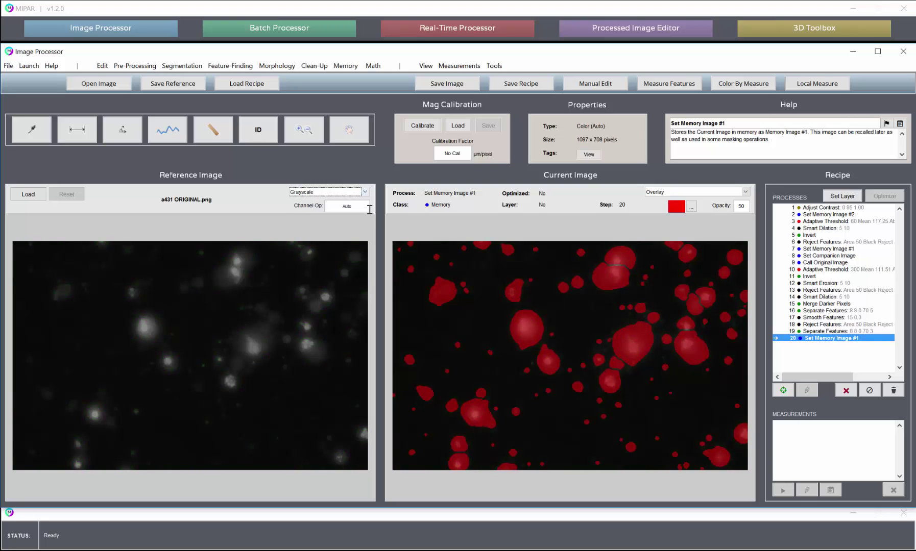
{"action": "double_click", "coordinate": [338, 204]}
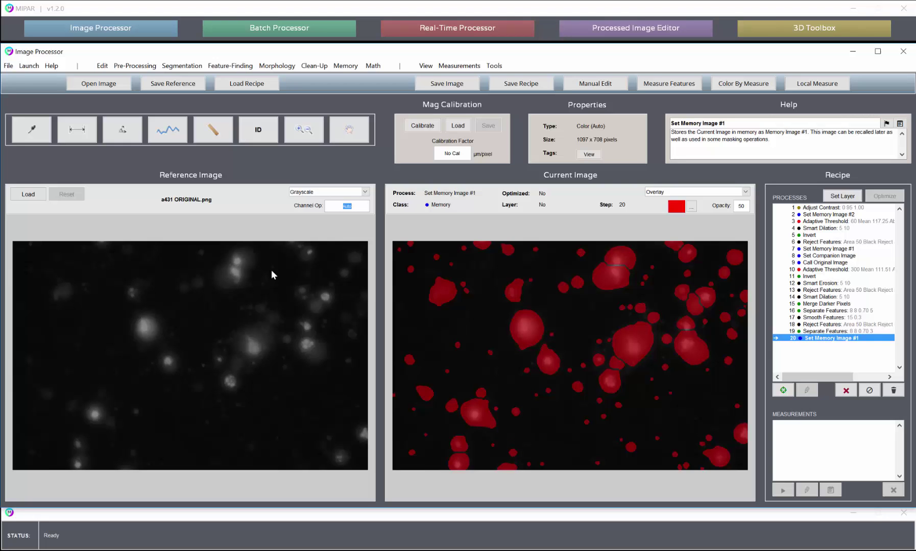
{"action": "type", "text": "r"}
{"action": "key", "text": "Return"}
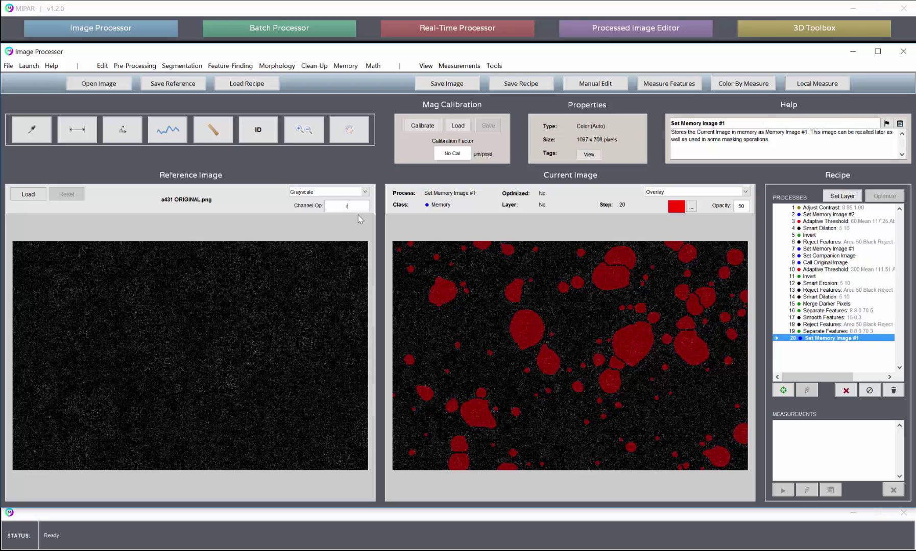
{"action": "type", "text": "g"}
{"action": "key", "text": "Return"}
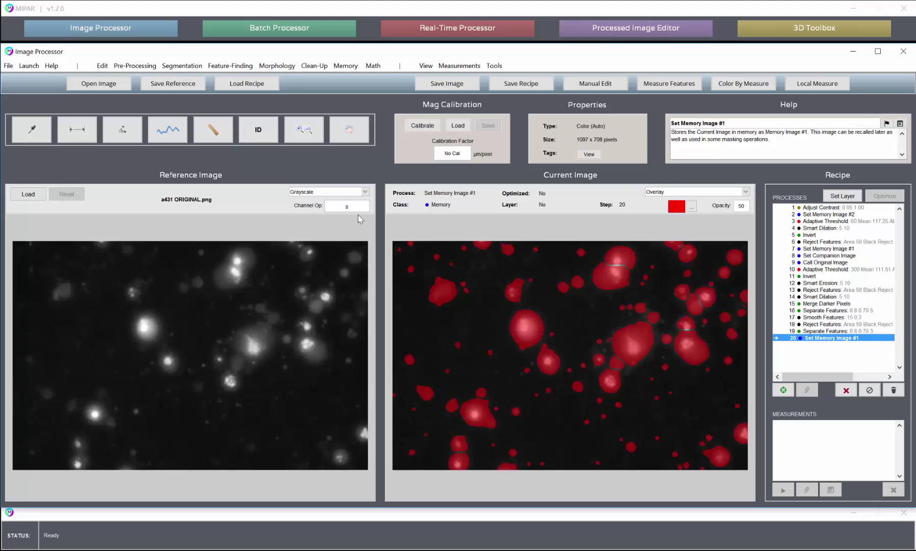
{"action": "type", "text": "b"}
{"action": "key", "text": "Return"}
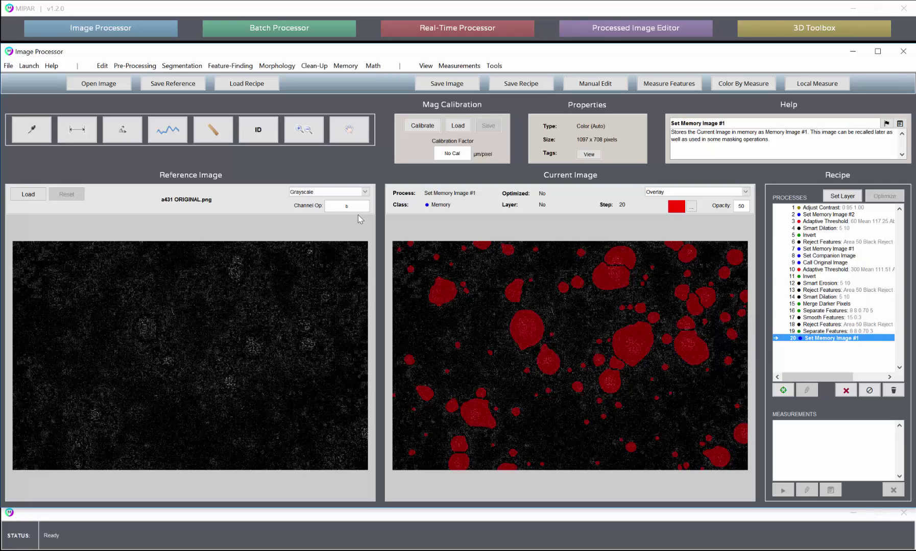
{"action": "type", "text": "uto"}
{"action": "key", "text": "Return"}
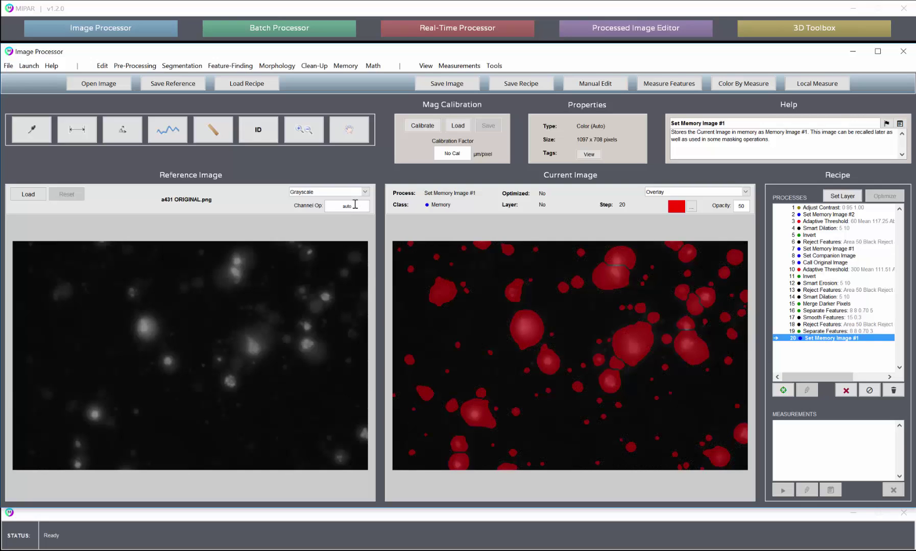
Preview the green channel and a minus-green expression on the reference, then restore full colour.
{"action": "double_click", "coordinate": [355, 205]}
{"action": "type", "text": "g"}
{"action": "key", "text": "Return"}
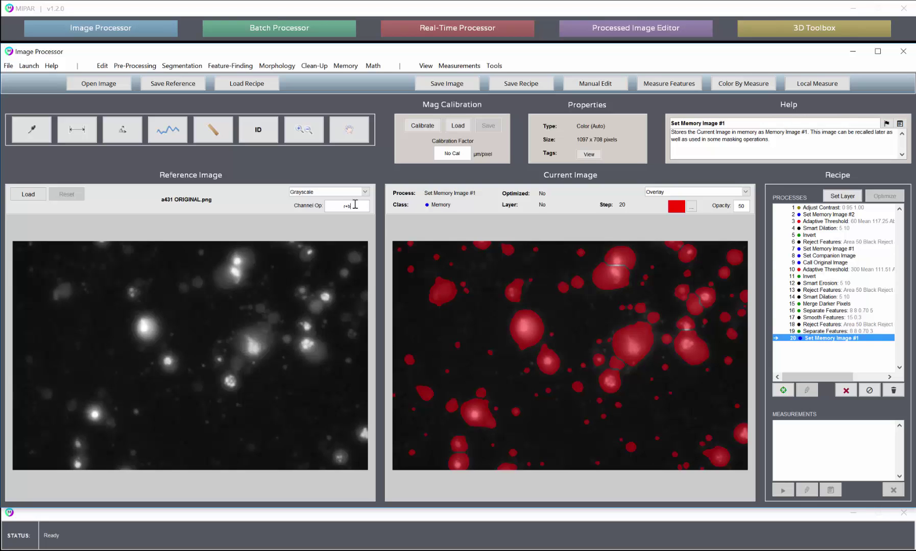
{"action": "type", "text": "-g"}
{"action": "key", "text": "Return"}
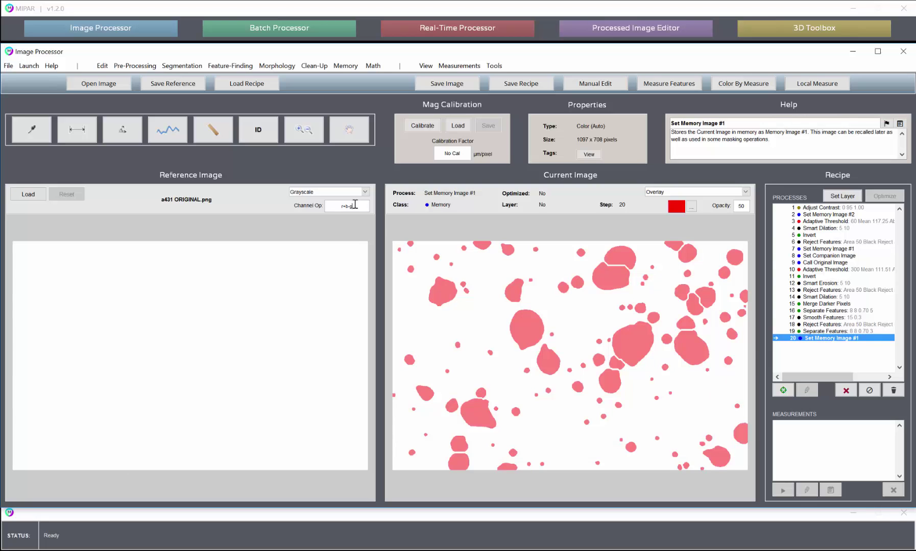
{"action": "key", "text": "BackSpace"}
{"action": "key", "text": "BackSpace"}
{"action": "key", "text": "BackSpace"}
{"action": "key", "text": "BackSpace"}
{"action": "type", "text": "g"}
{"action": "key", "text": "Return"}
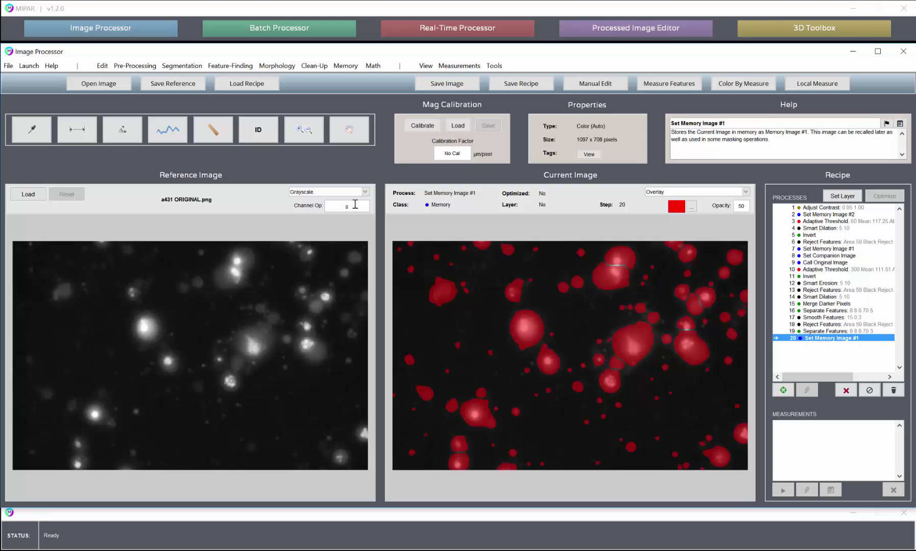
{"action": "left_click", "coordinate": [317, 192]}
{"action": "left_click", "coordinate": [312, 203]}
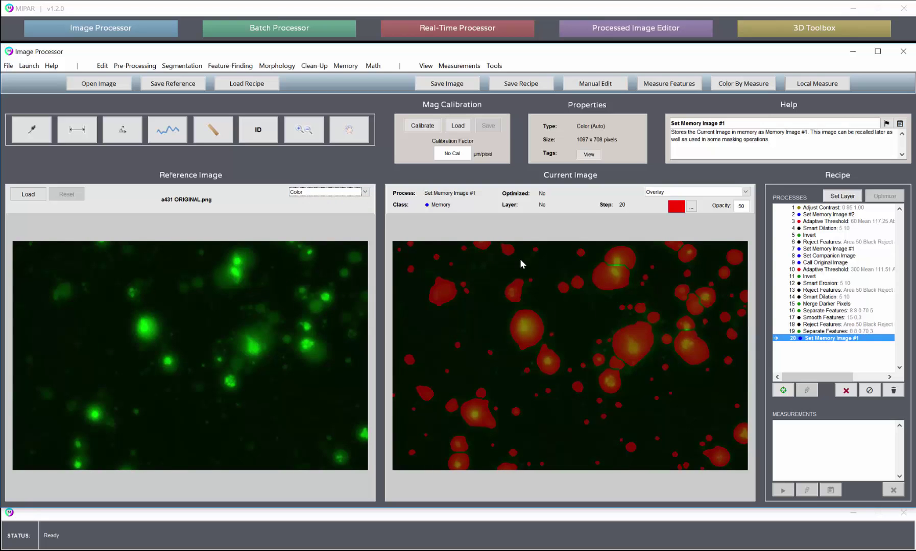
Delete a mistaken Call Original Image step and add a green Channel Operation step.
{"action": "left_click", "coordinate": [349, 67]}
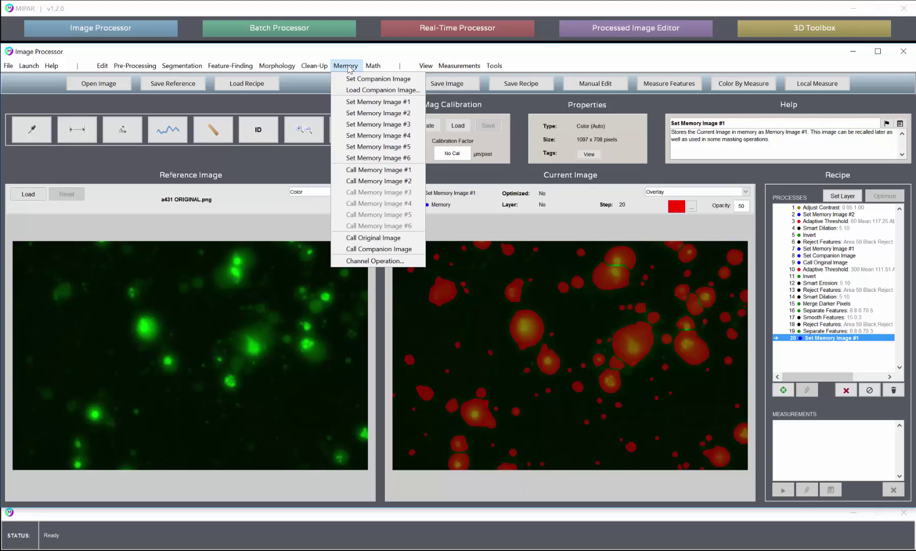
{"action": "left_click", "coordinate": [373, 238]}
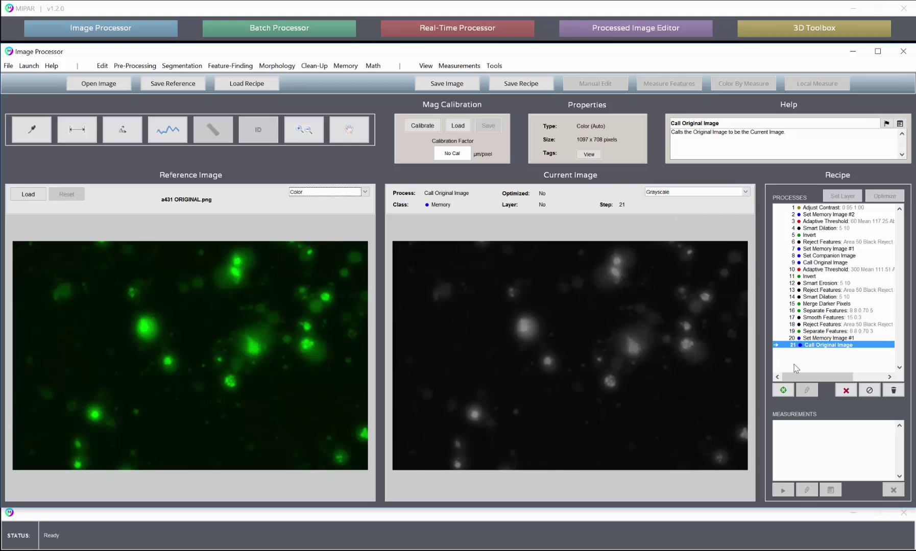
{"action": "left_click", "coordinate": [845, 391]}
{"action": "left_click", "coordinate": [345, 65]}
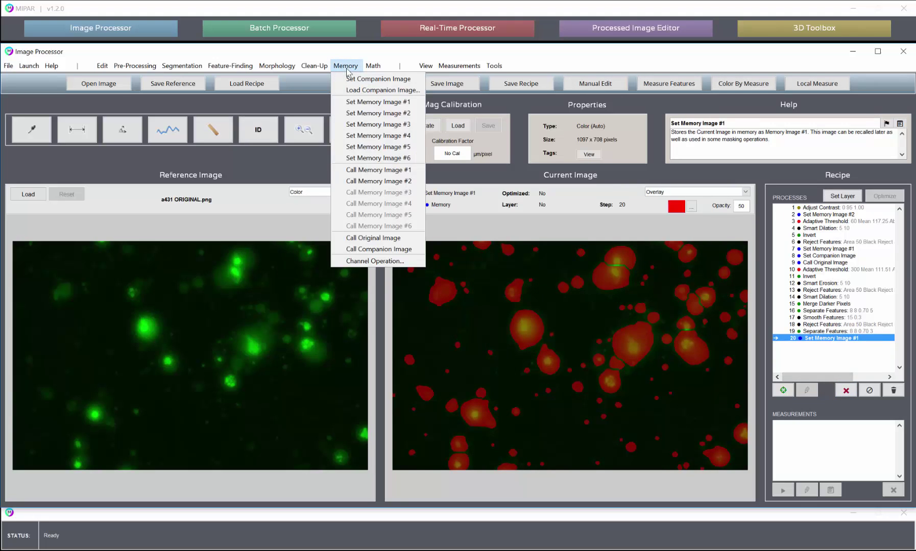
{"action": "left_click", "coordinate": [374, 261]}
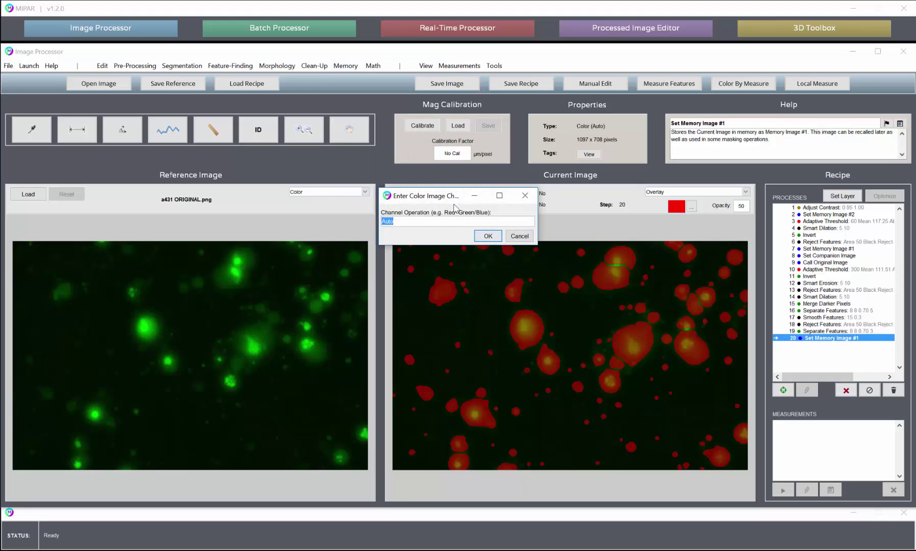
{"action": "type", "text": "green"}
{"action": "left_click", "coordinate": [494, 238]}
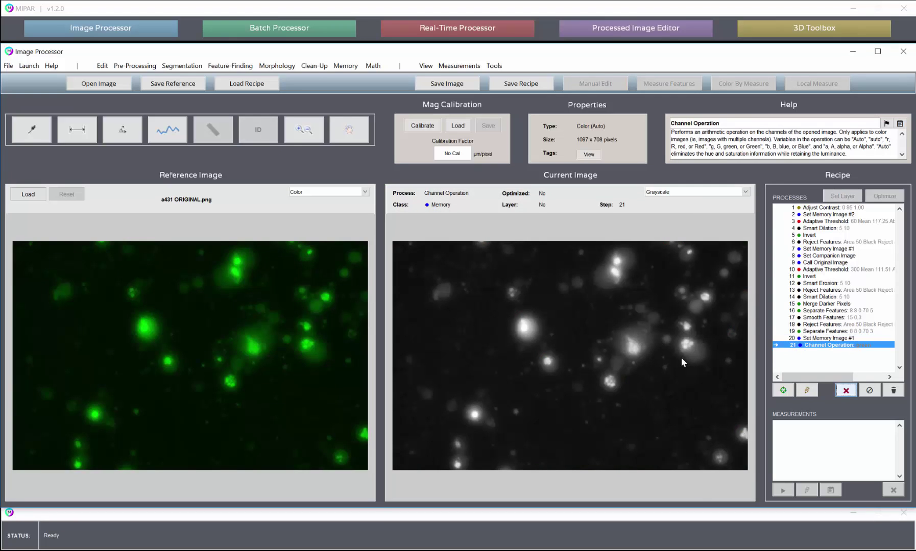
Add Set Companion Image and Call Memory Image #1 steps, then review steps 22 and 23.
{"action": "left_click", "coordinate": [345, 65]}
{"action": "left_click", "coordinate": [357, 79]}
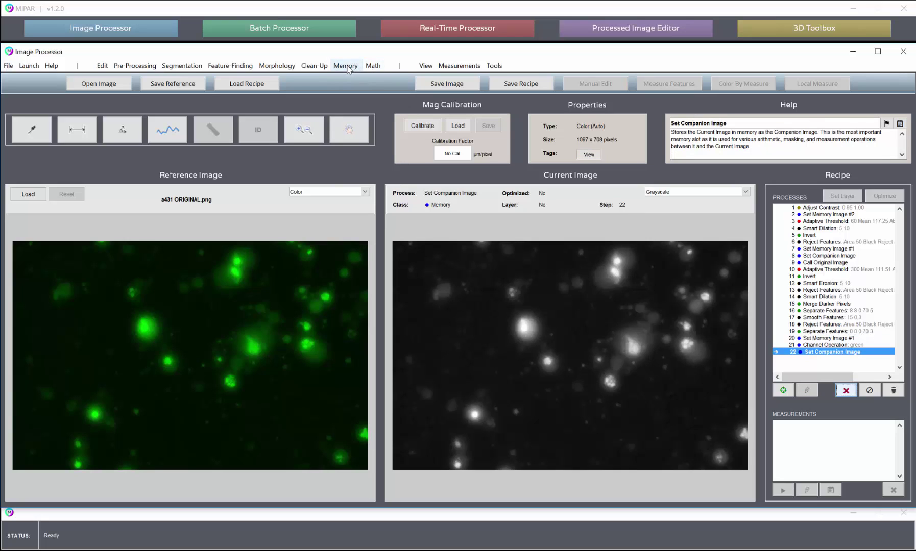
{"action": "left_click", "coordinate": [347, 66]}
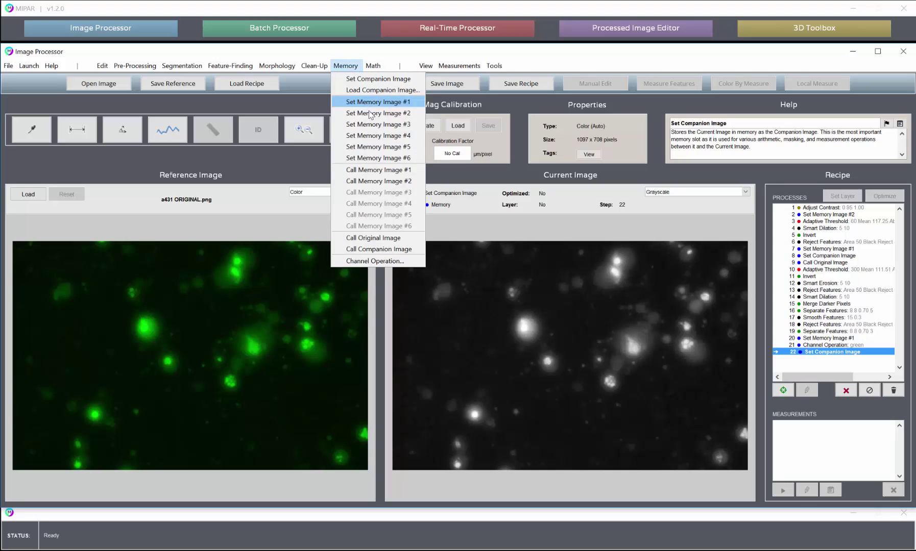
{"action": "left_click", "coordinate": [370, 172]}
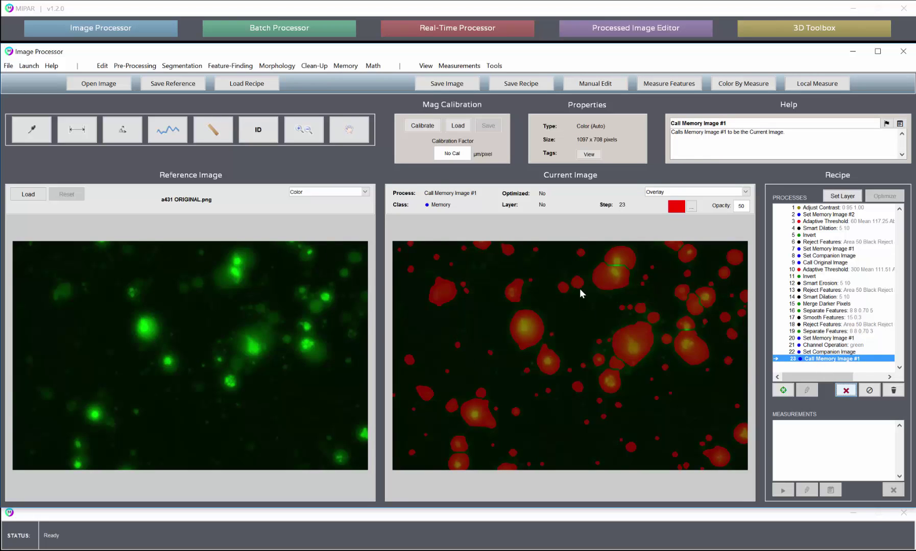
{"action": "left_click", "coordinate": [825, 352]}
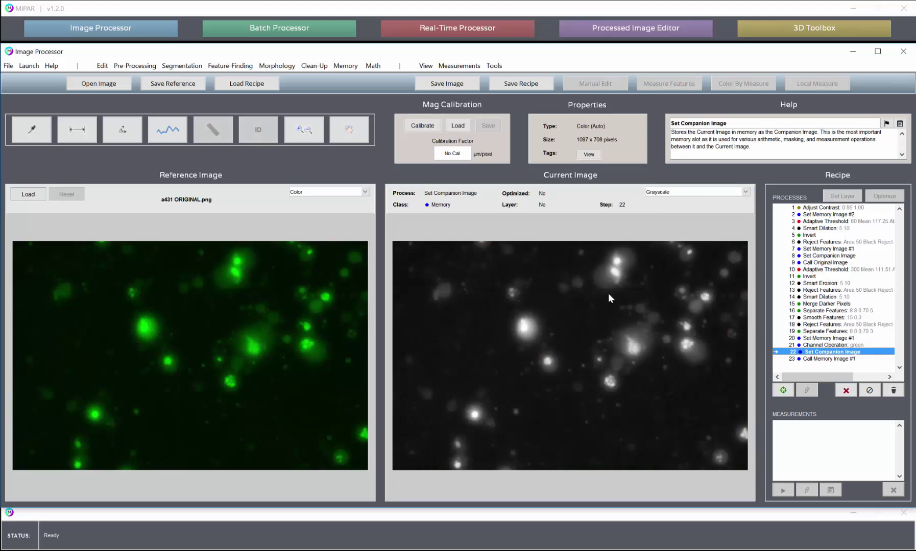
{"action": "left_click", "coordinate": [818, 359]}
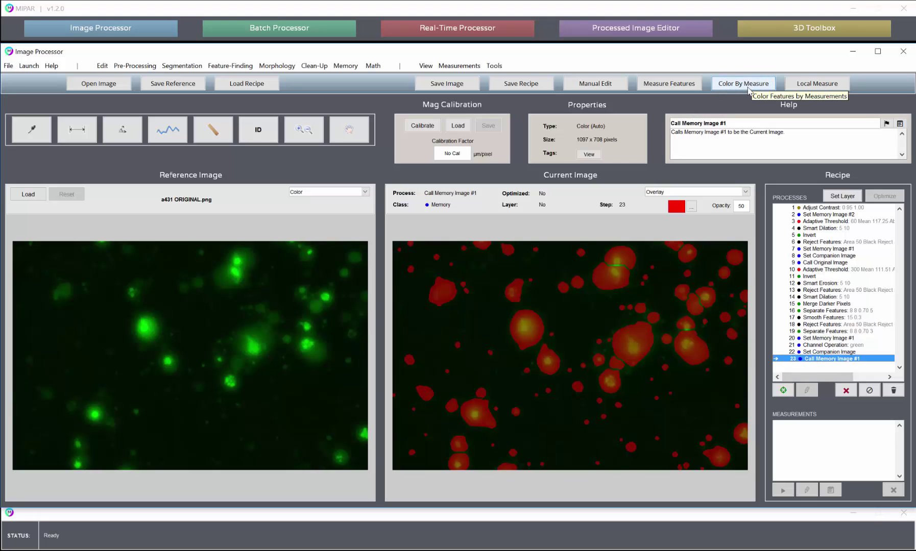
In Color By Measurements, generate Intensity Mean based on the Companion image.
{"action": "left_click", "coordinate": [749, 88]}
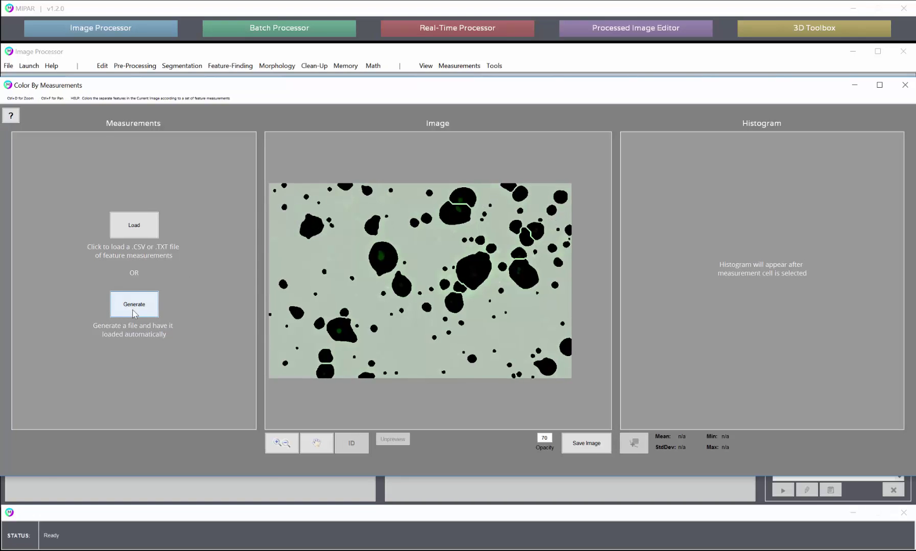
{"action": "left_click", "coordinate": [133, 305]}
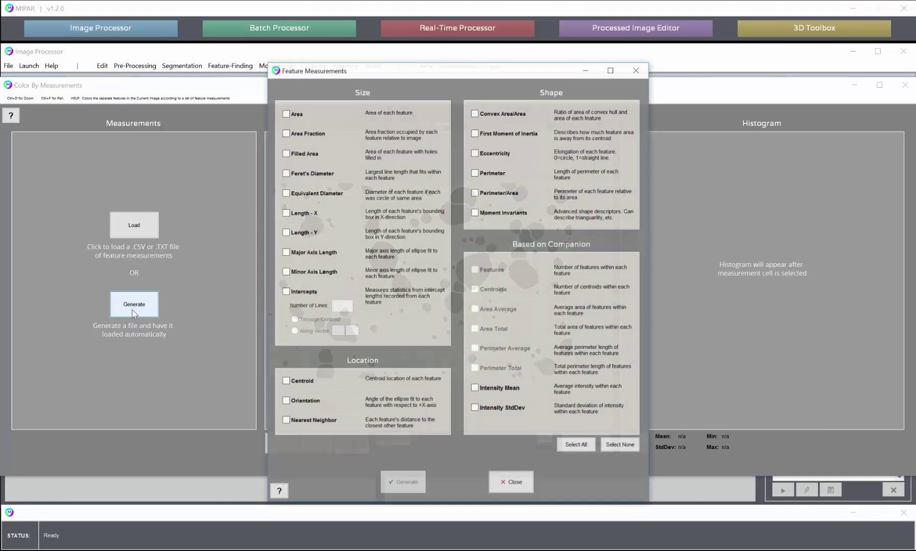
{"action": "left_click", "coordinate": [474, 389]}
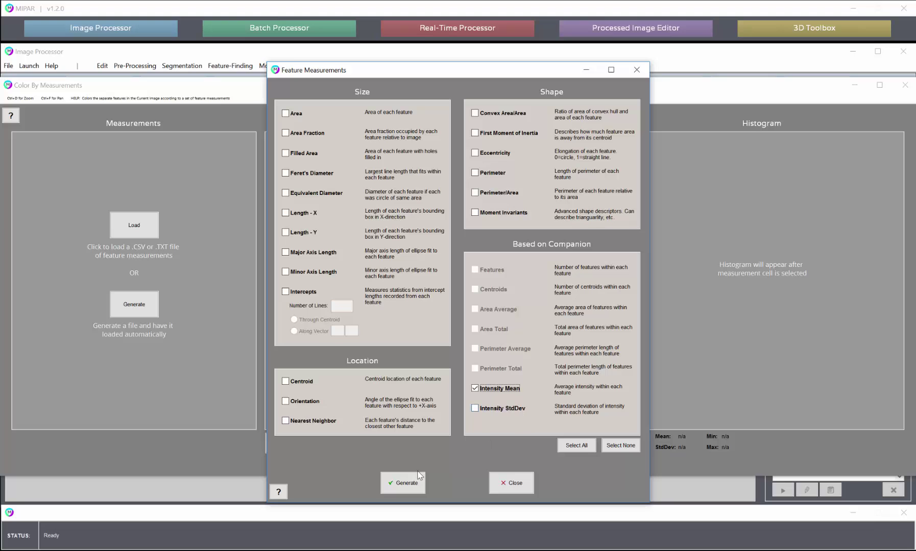
{"action": "left_click", "coordinate": [407, 483]}
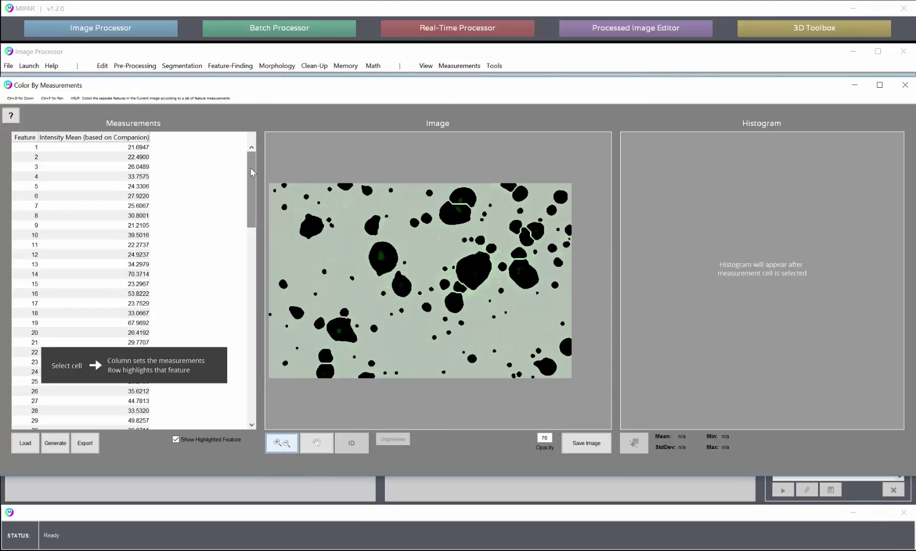
{"action": "left_click_drag", "start_coordinate": [250, 189], "coordinate": [248, 157]}
Colour the cells by the Intensity Mean column and toggle the preview off and on.
{"action": "left_click", "coordinate": [132, 179]}
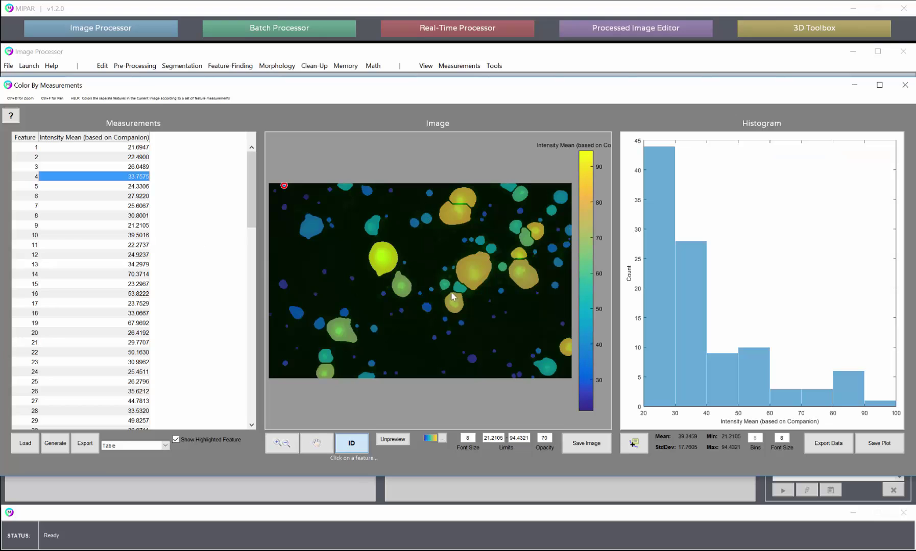
{"action": "left_click", "coordinate": [390, 440]}
{"action": "left_click", "coordinate": [391, 440]}
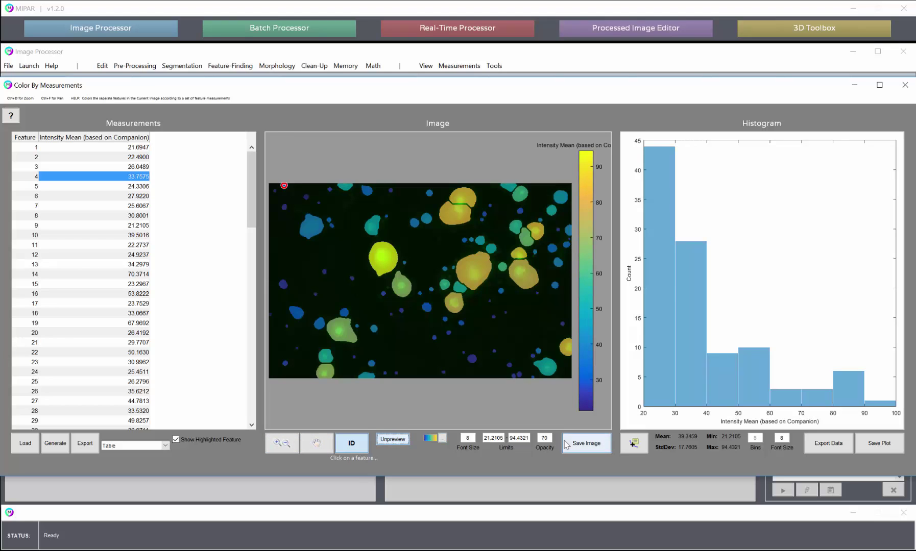
Try overlay opacity 0 and 50, then settle on 80.
{"action": "left_click_drag", "start_coordinate": [549, 435], "coordinate": [534, 434]}
{"action": "type", "text": "0"}
{"action": "key", "text": "Return"}
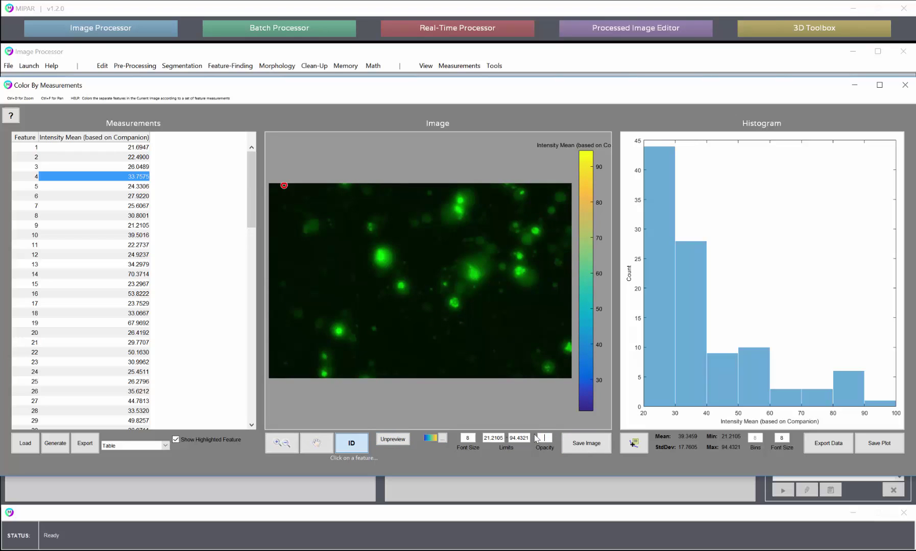
{"action": "type", "text": "50"}
{"action": "key", "text": "Return"}
{"action": "key", "text": "BackSpace"}
{"action": "key", "text": "BackSpace"}
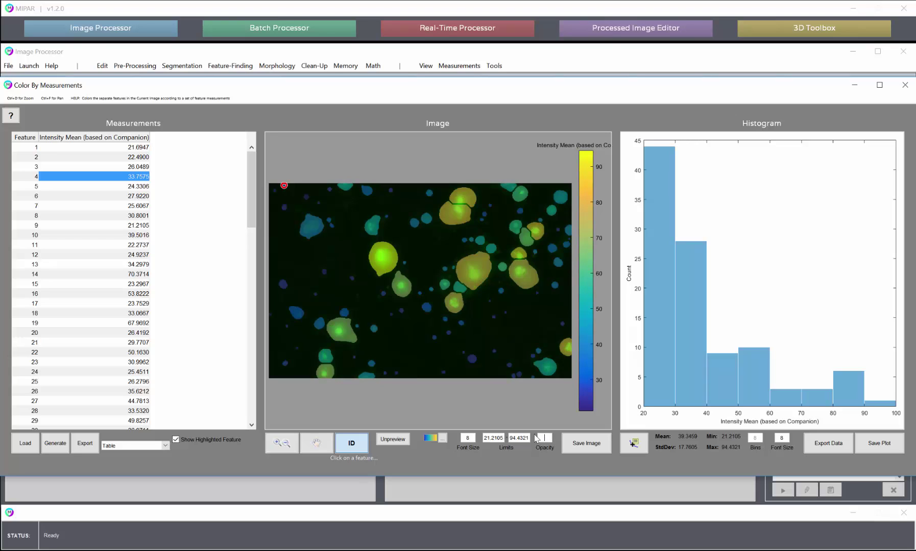
{"action": "type", "text": "80"}
{"action": "key", "text": "Return"}
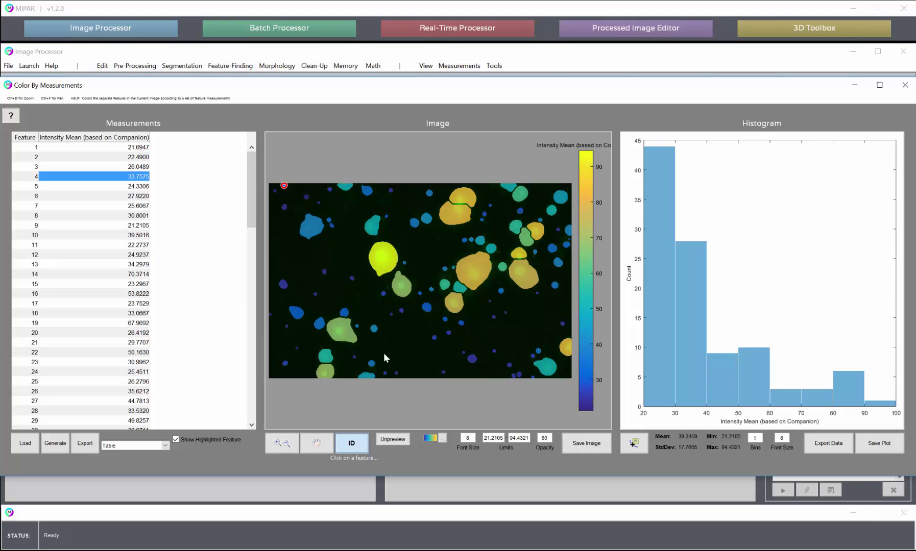
{"action": "left_click", "coordinate": [387, 267]}
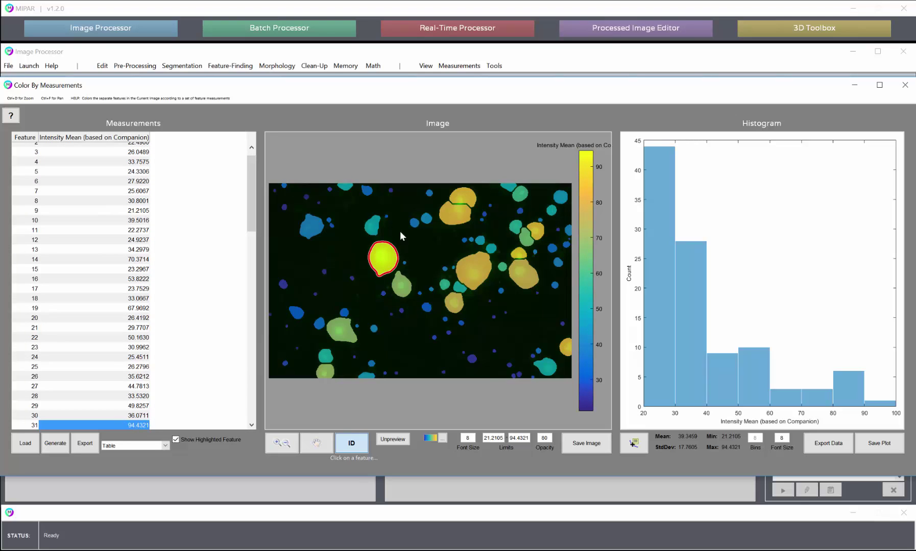
{"action": "left_click", "coordinate": [365, 191]}
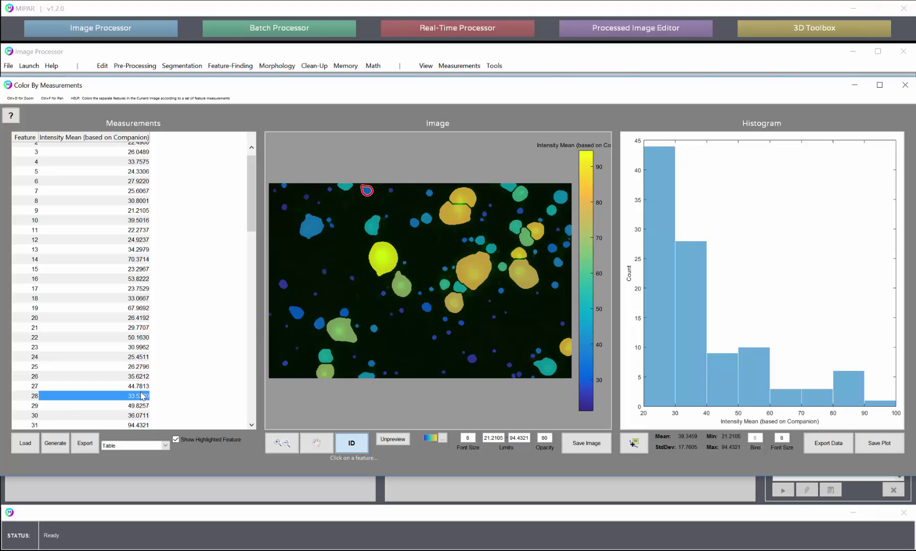
{"action": "left_click", "coordinate": [307, 197]}
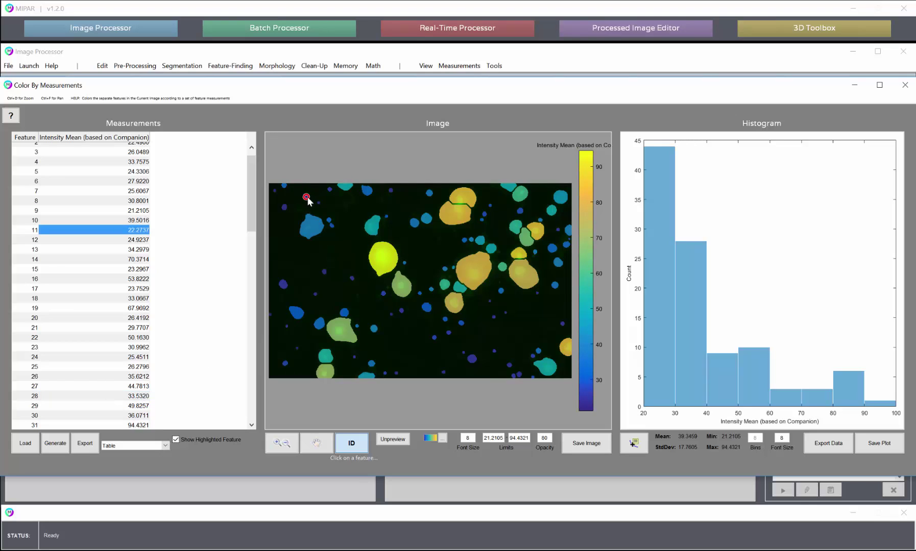